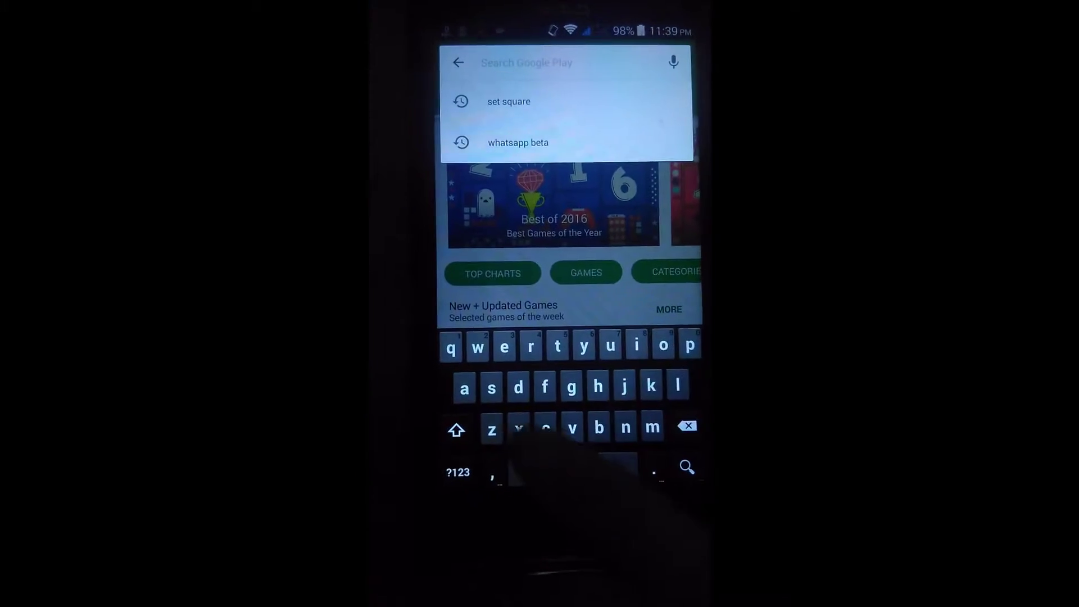
text(r)
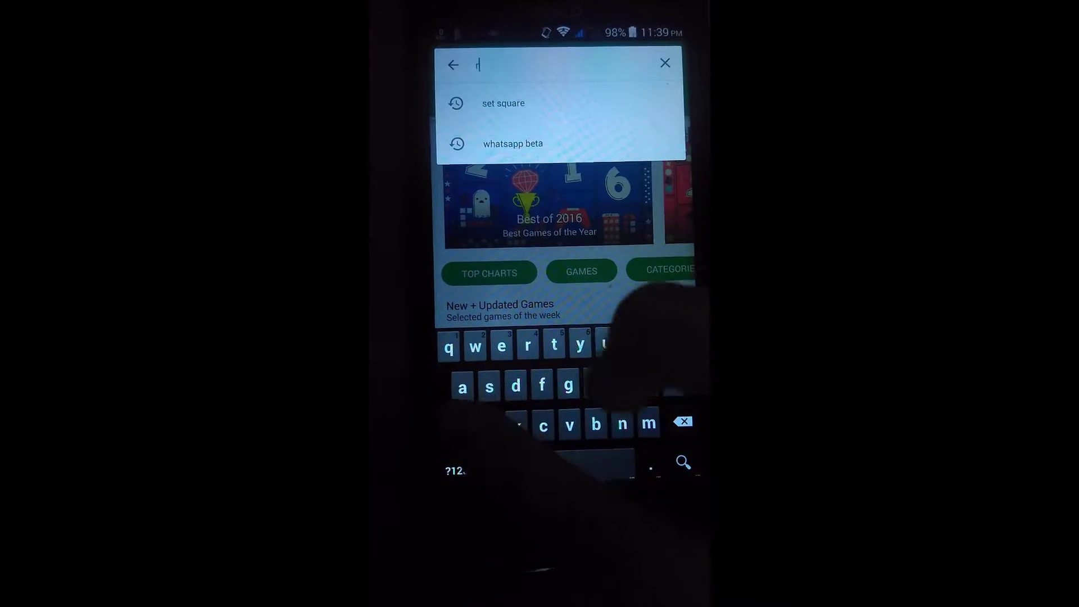
text(ashr)
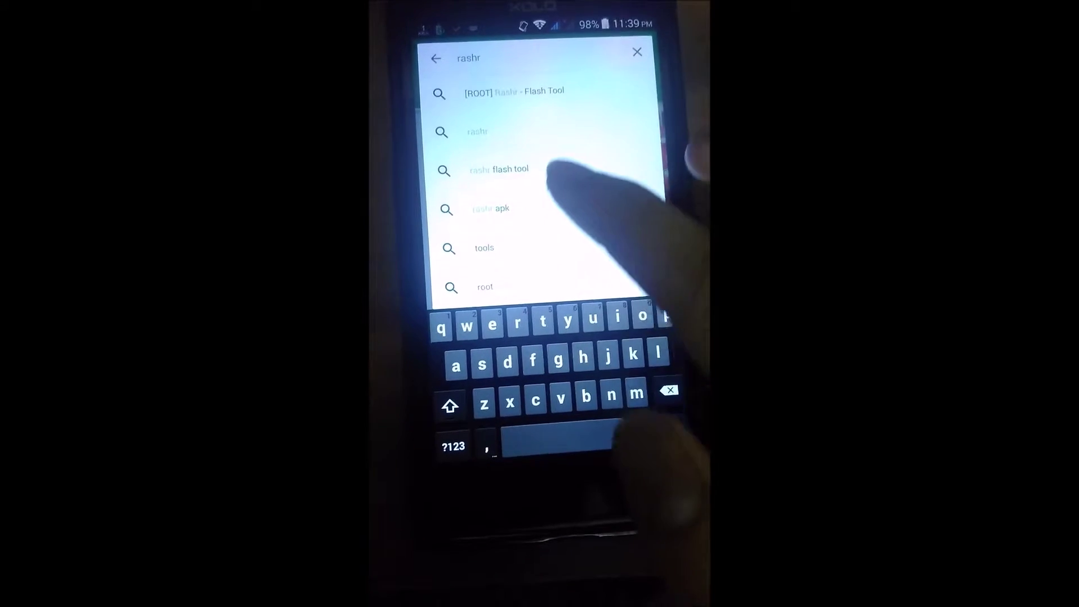
Search the Play Store for 'rashr' and launch Rashr - Flash Tool from its store page.
key(Return)
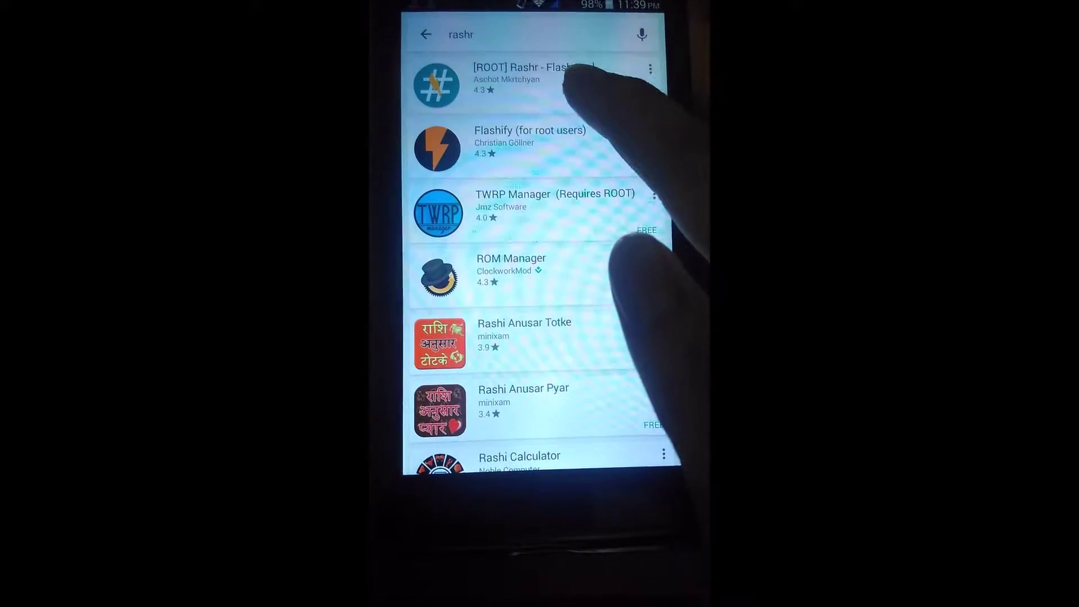
click(523, 75)
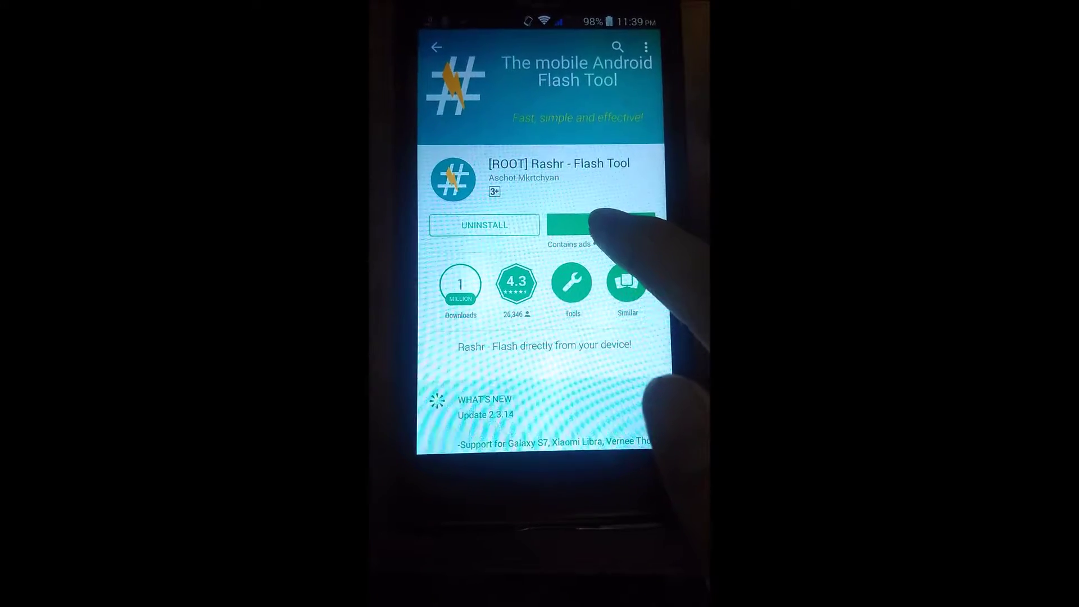
click(594, 223)
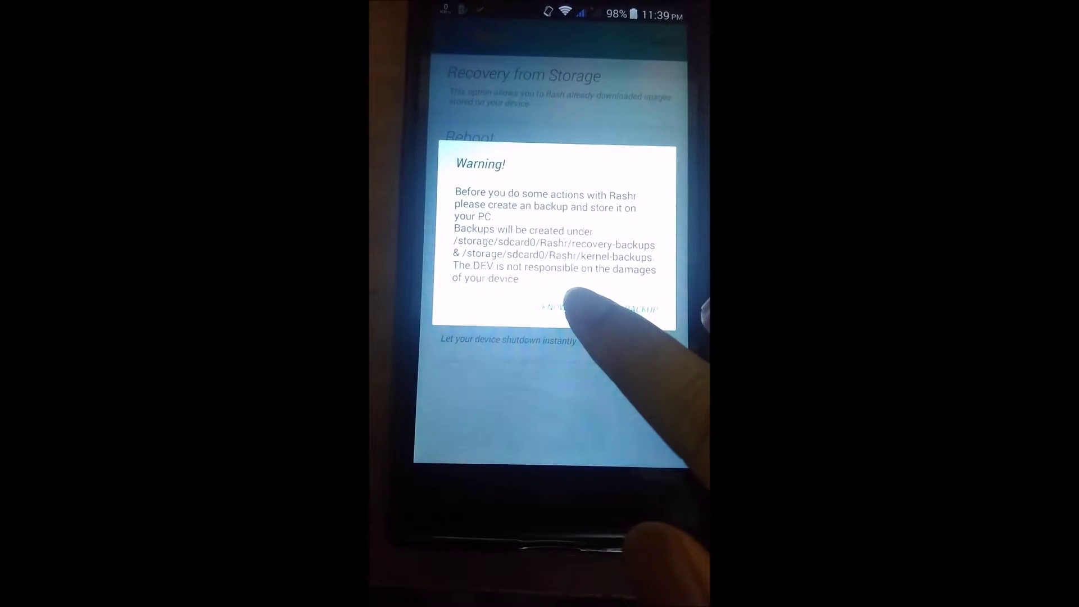
Dismiss Rashr's backup warning dialog.
click(561, 311)
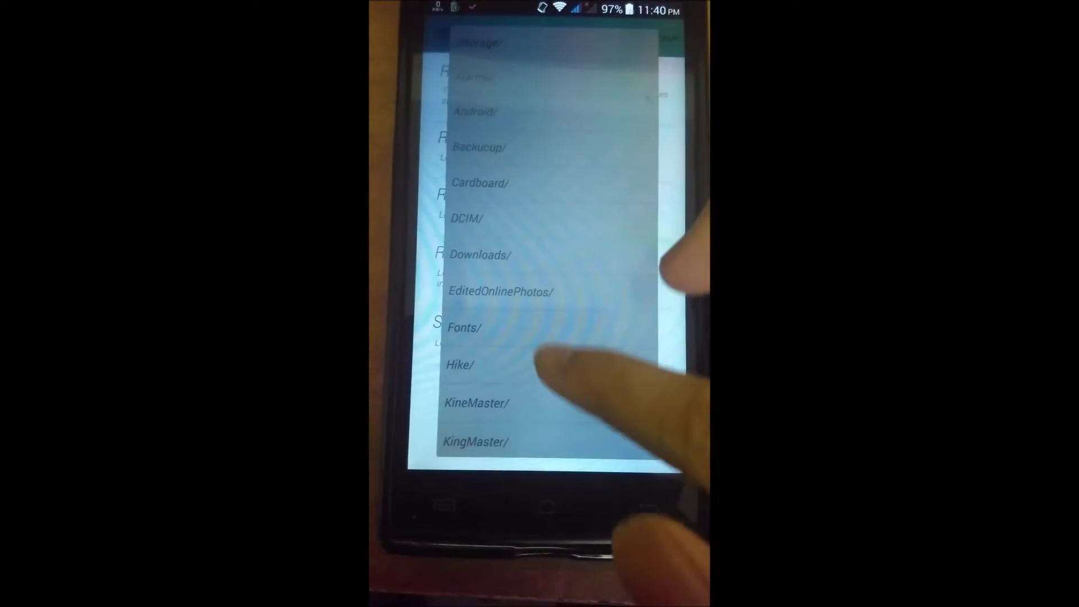
scroll(582, 338, down, 2)
scroll(548, 295, down, 4)
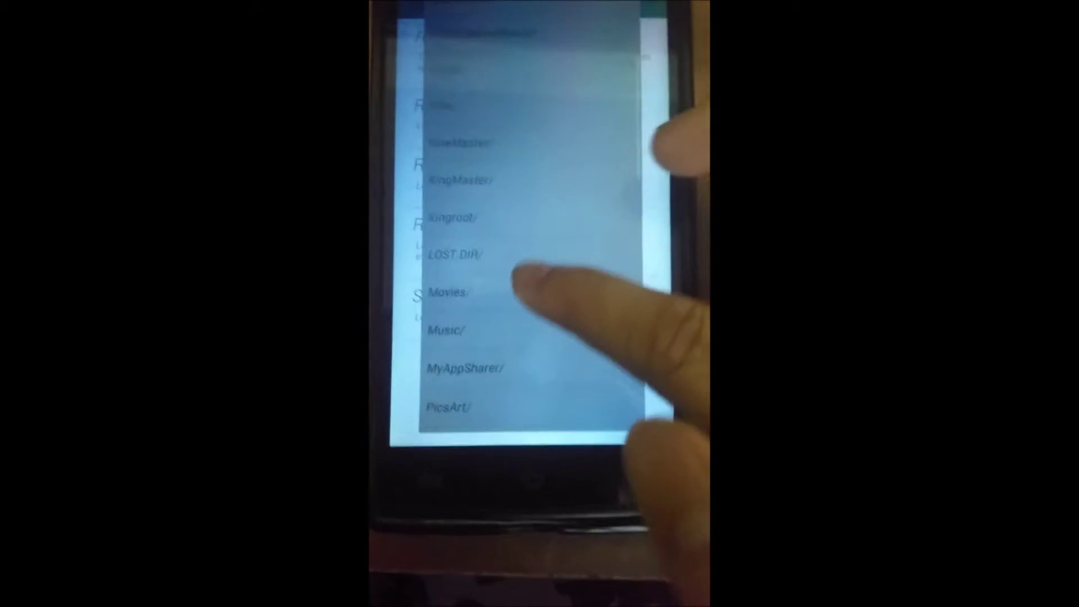
scroll(548, 337, down, 2)
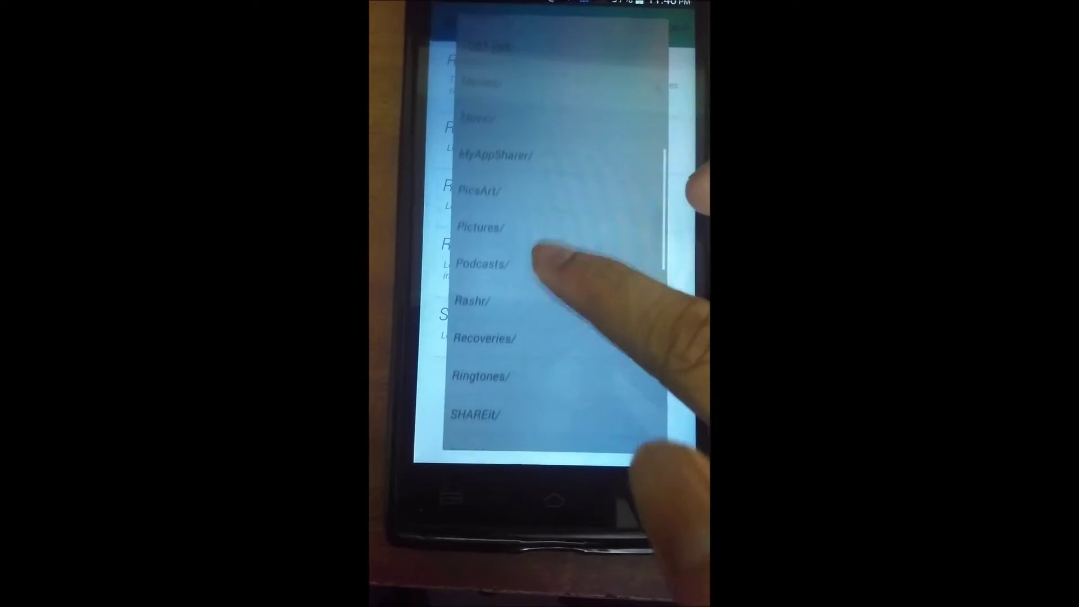
Open the Recoveries folder and pick CTR3.3Q1010iKK.img to flash.
click(487, 341)
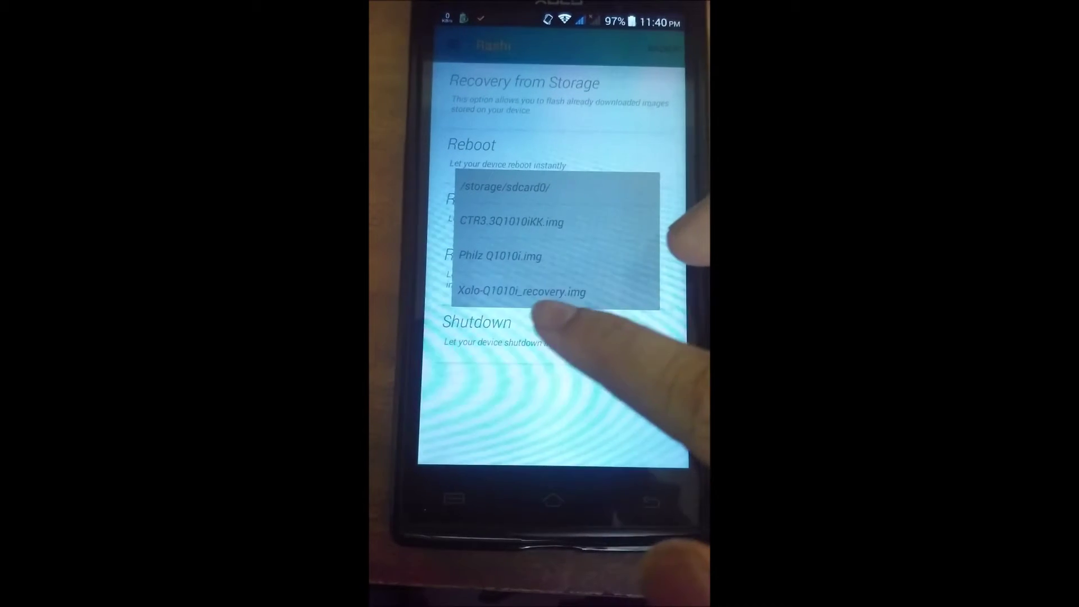
click(516, 222)
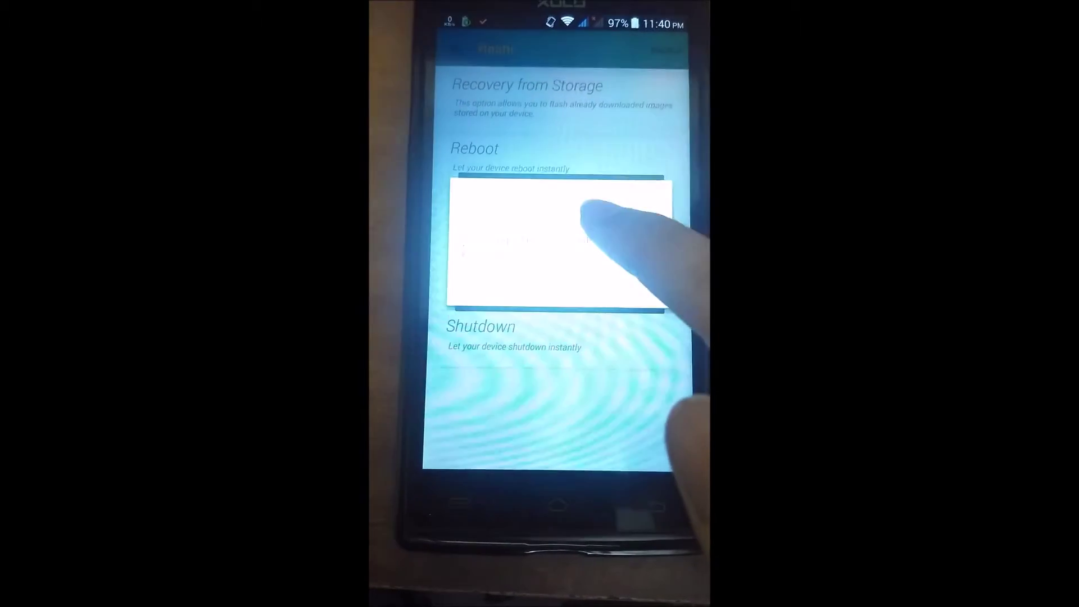